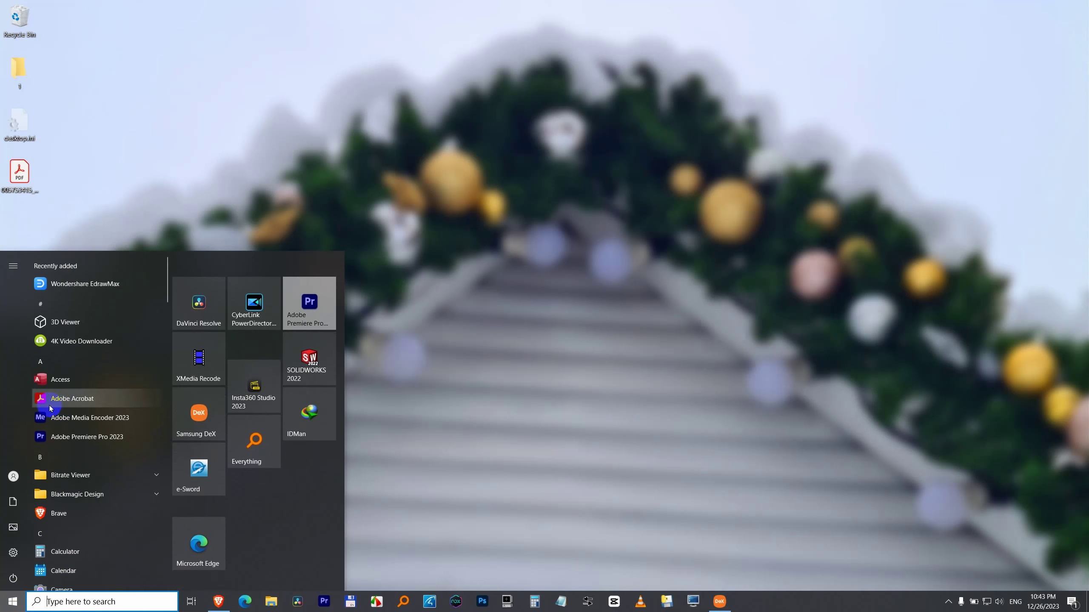
- Launch Adobe Acrobat Reader from the Start menu and open its main menu
click(64, 402)
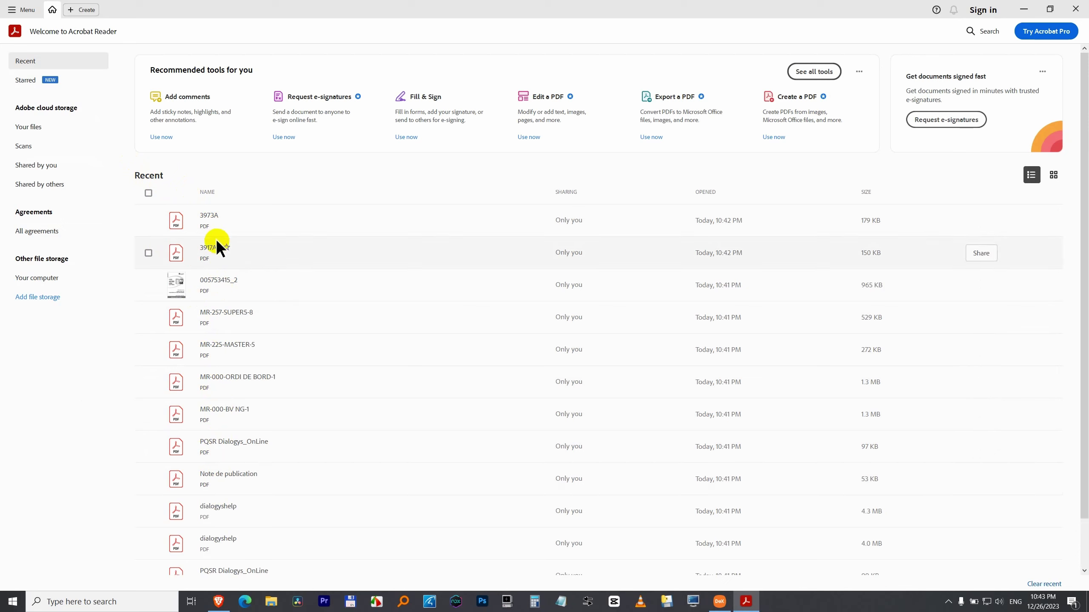
click(22, 10)
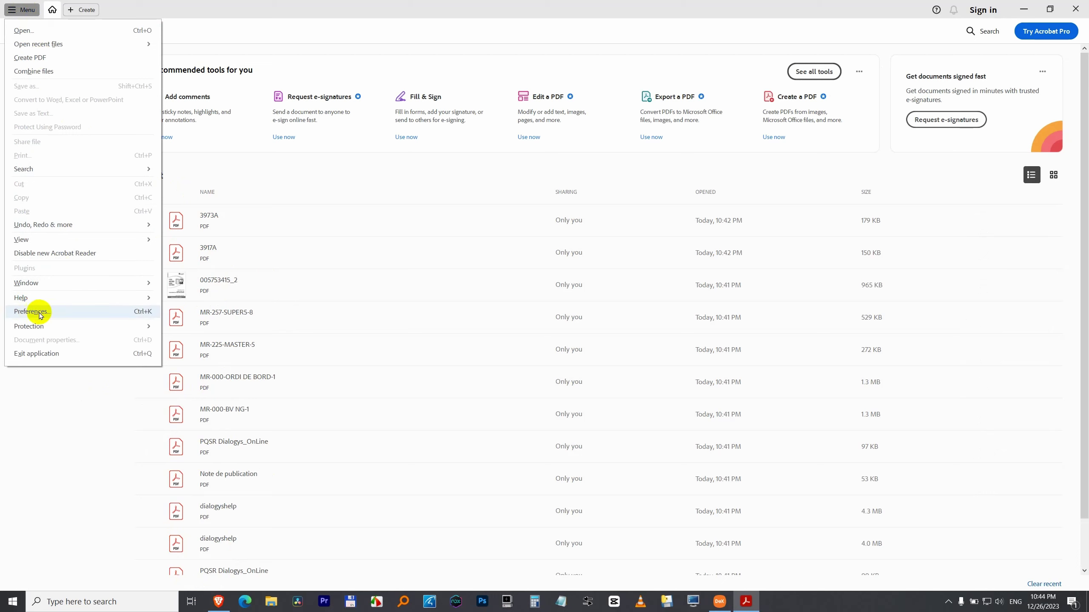
- Set 'Documents in recently used list' to 0 in Documents preferences and save
click(53, 313)
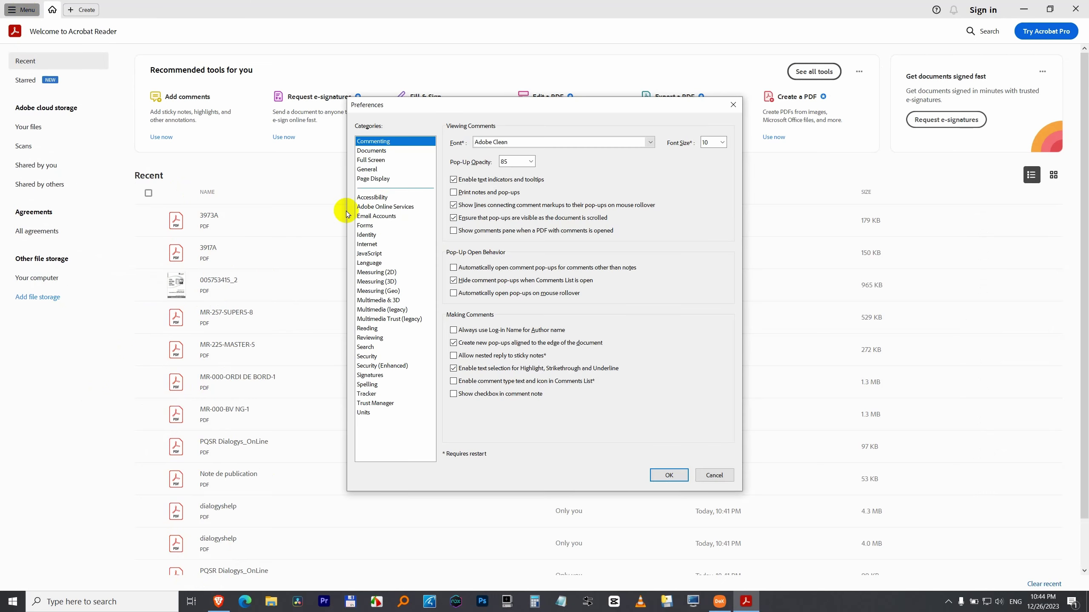
click(381, 150)
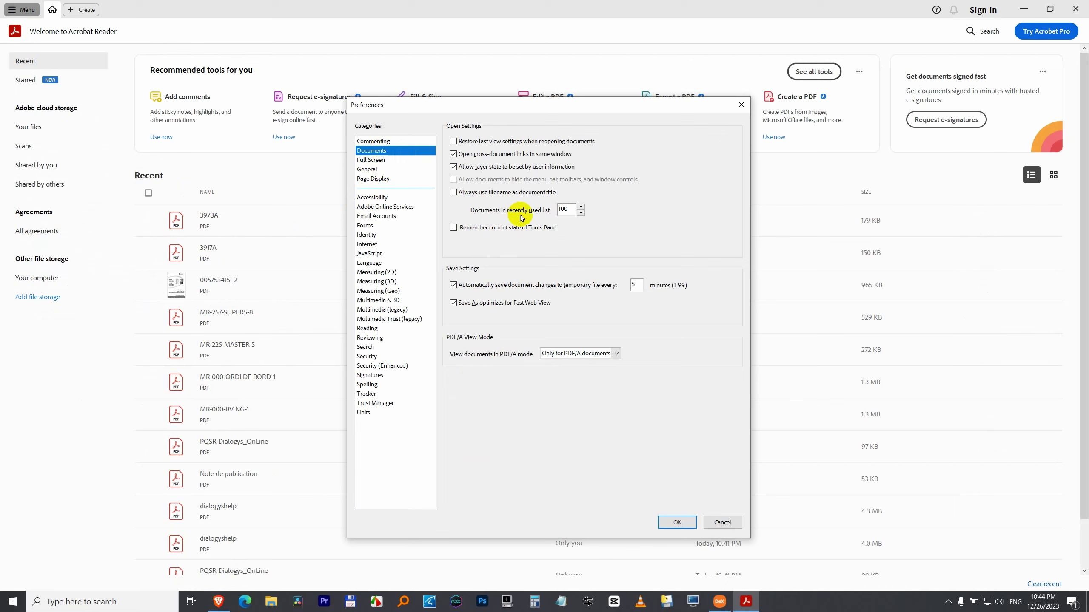
double_click(563, 210)
text(0)
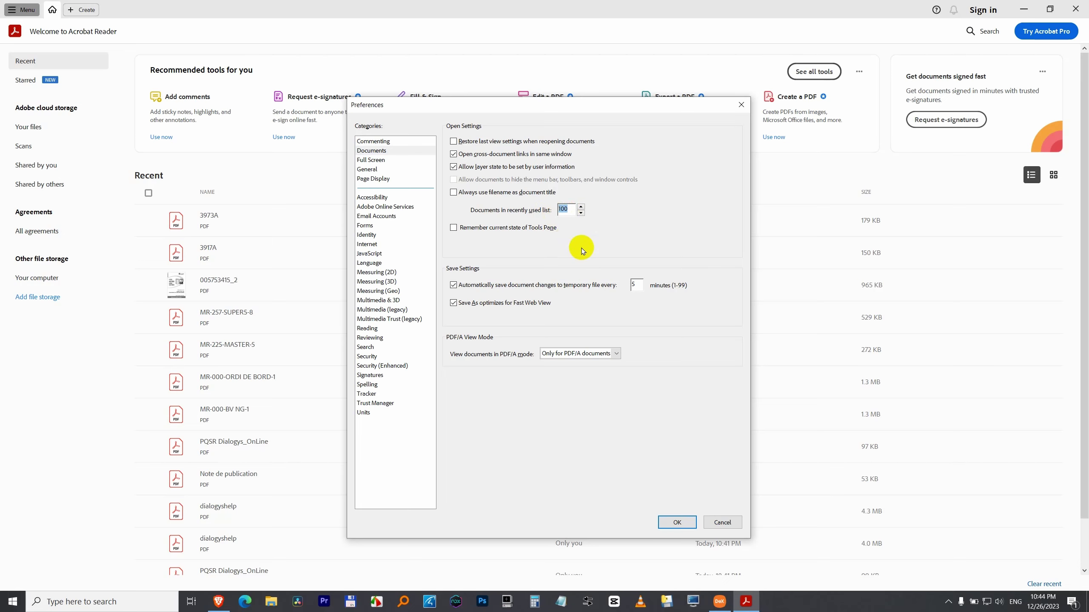
click(676, 521)
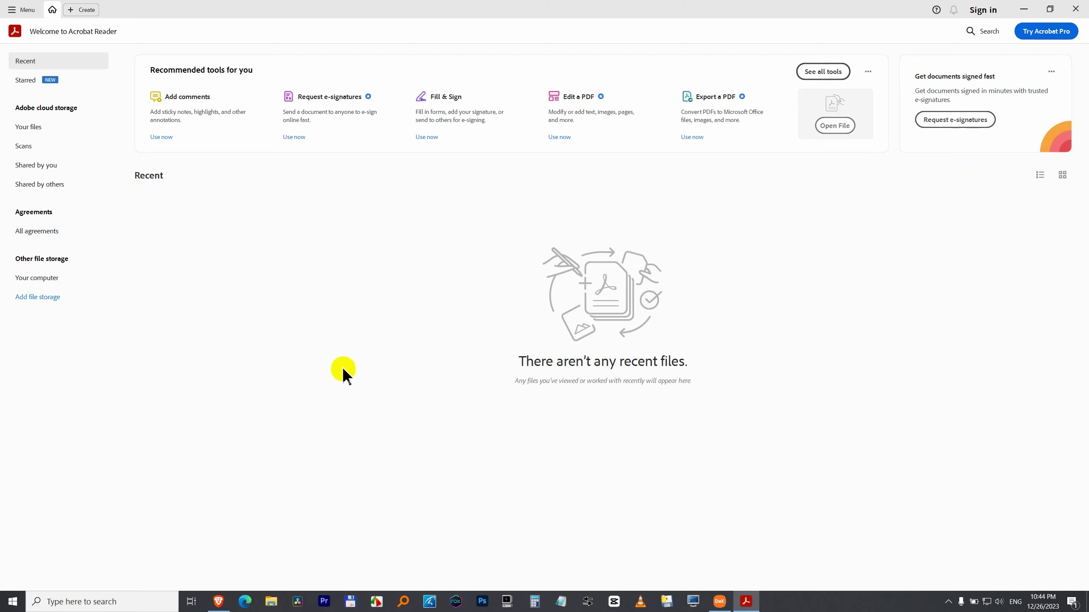
- Close Acrobat Reader and relaunch it from the apps list
click(1076, 10)
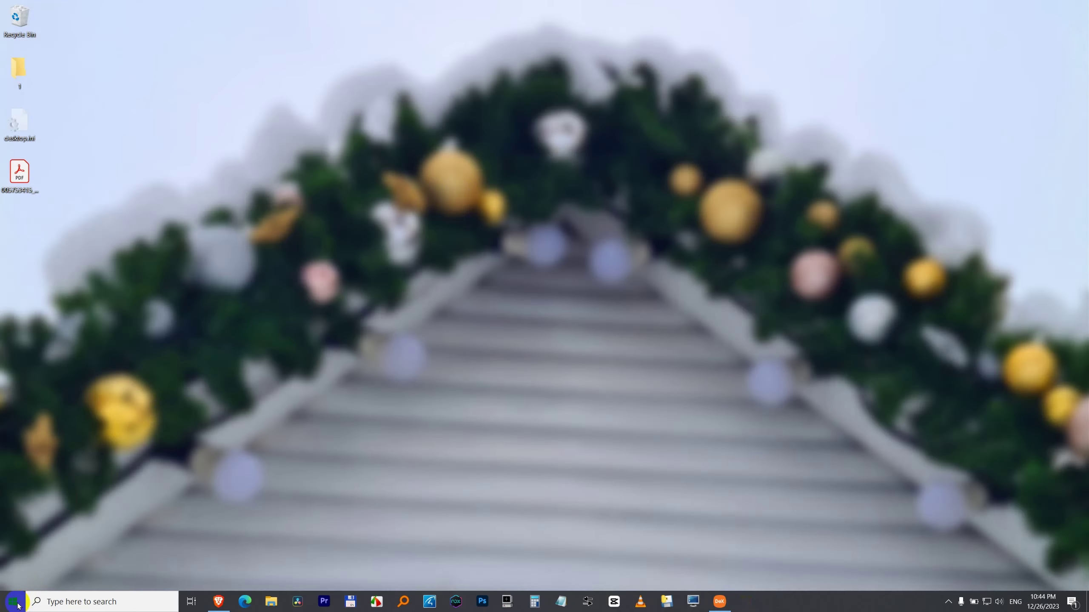
click(17, 605)
click(92, 398)
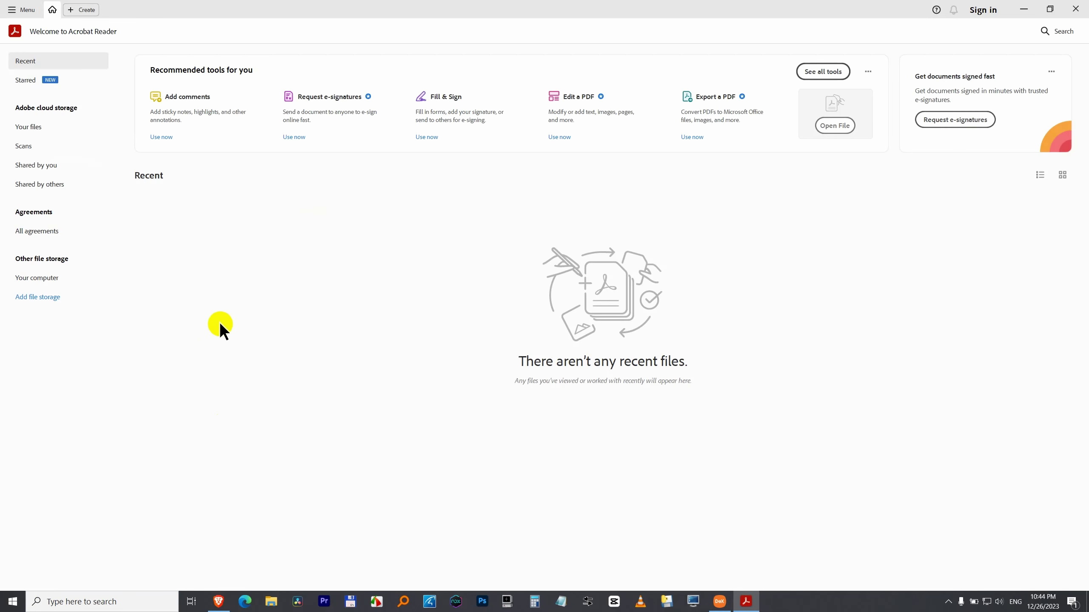
- Set 'Documents in recently used list' back to 100 in Preferences and confirm with OK
click(22, 9)
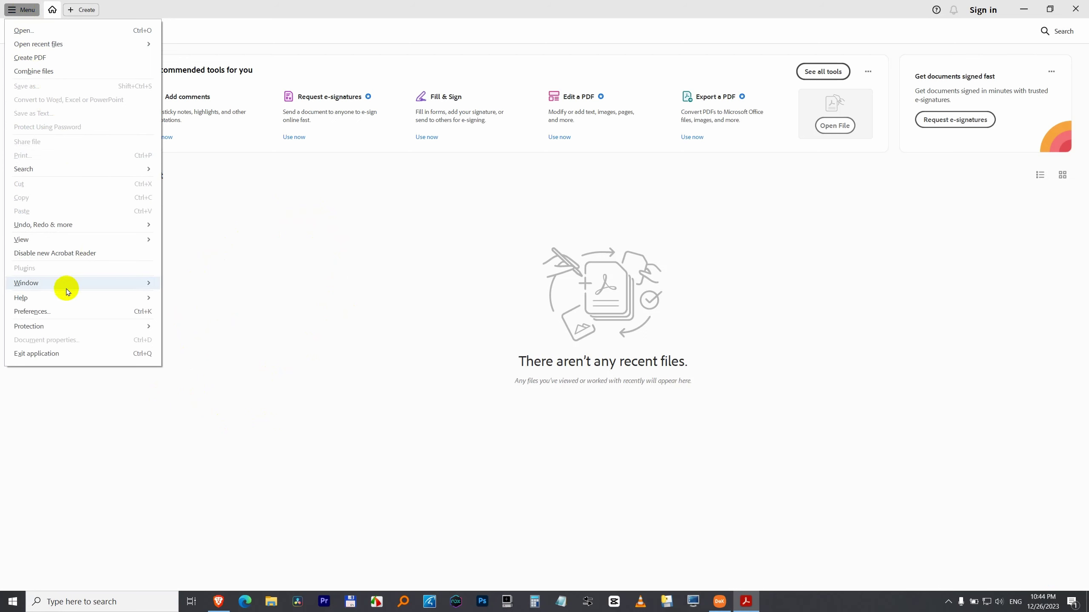
click(58, 311)
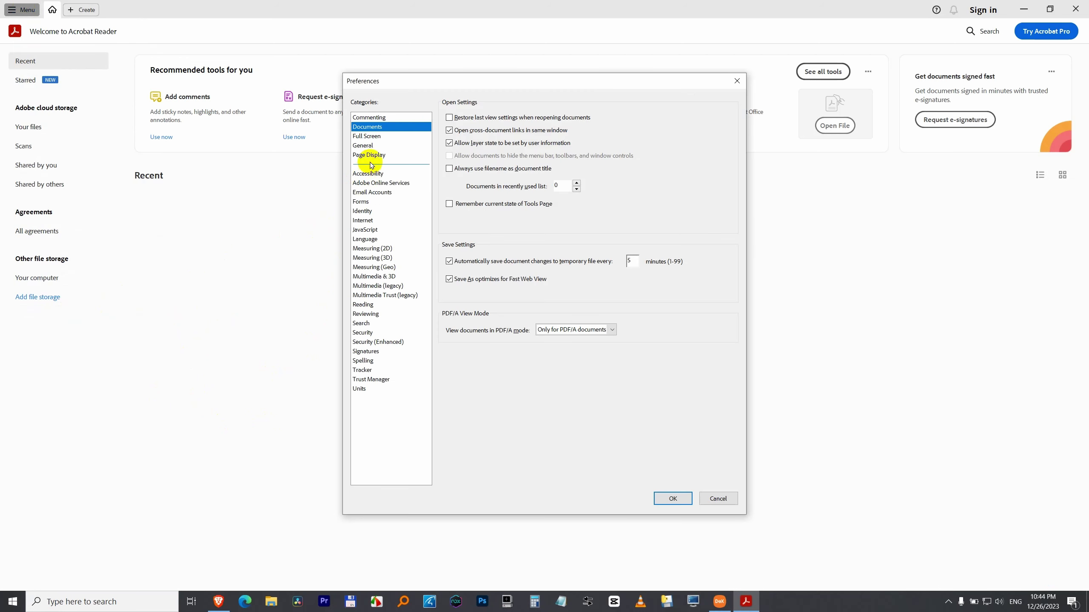
click(558, 186)
text(100)
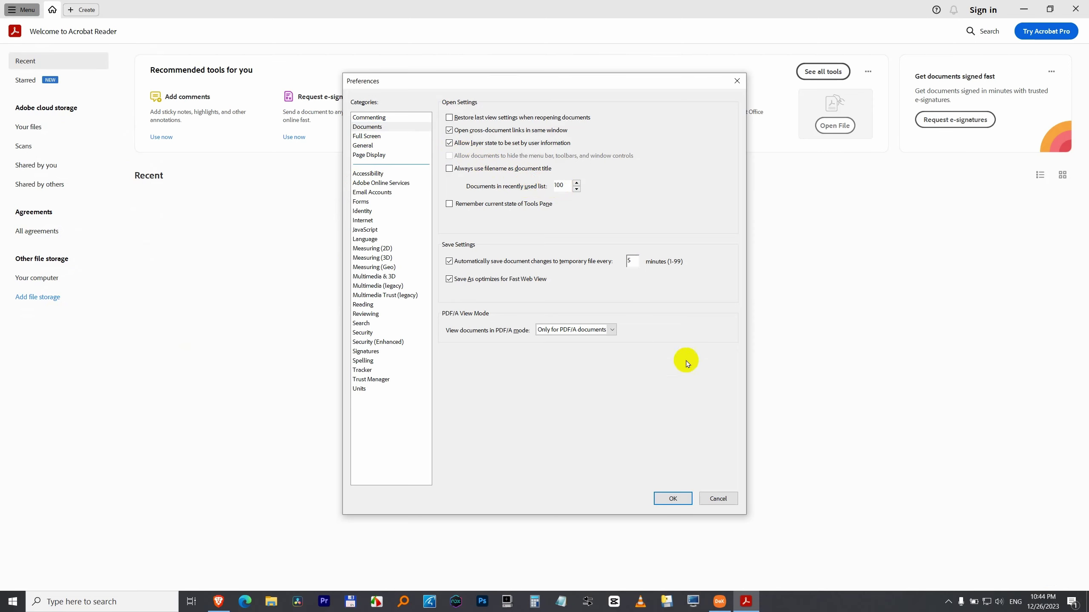
click(672, 498)
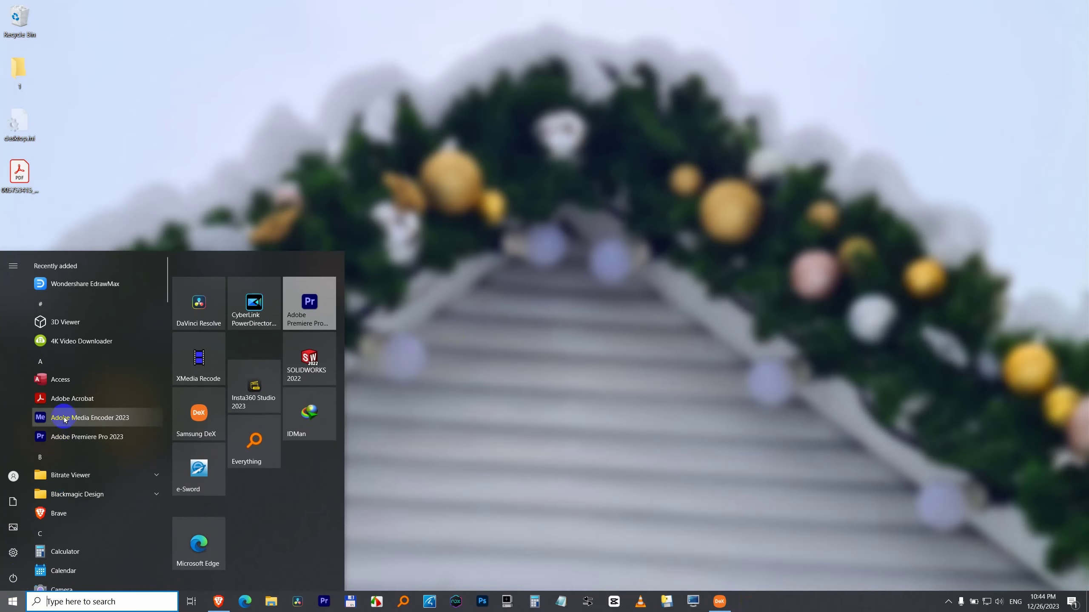
- Open the desktop PDF 005753415_2 once in Acrobat Reader, then close it
click(80, 400)
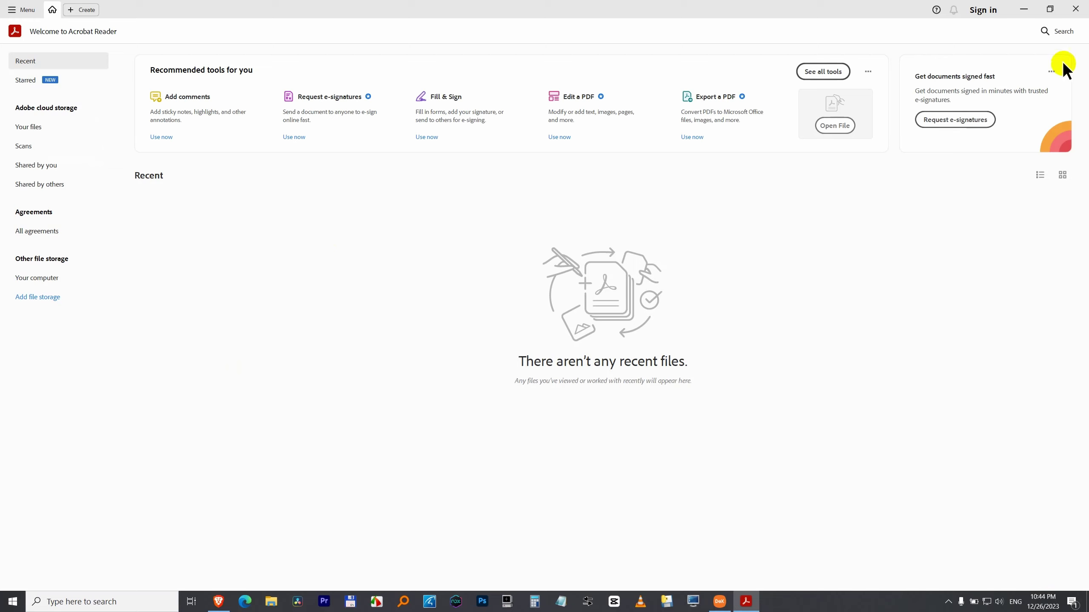
click(1077, 12)
double_click(17, 175)
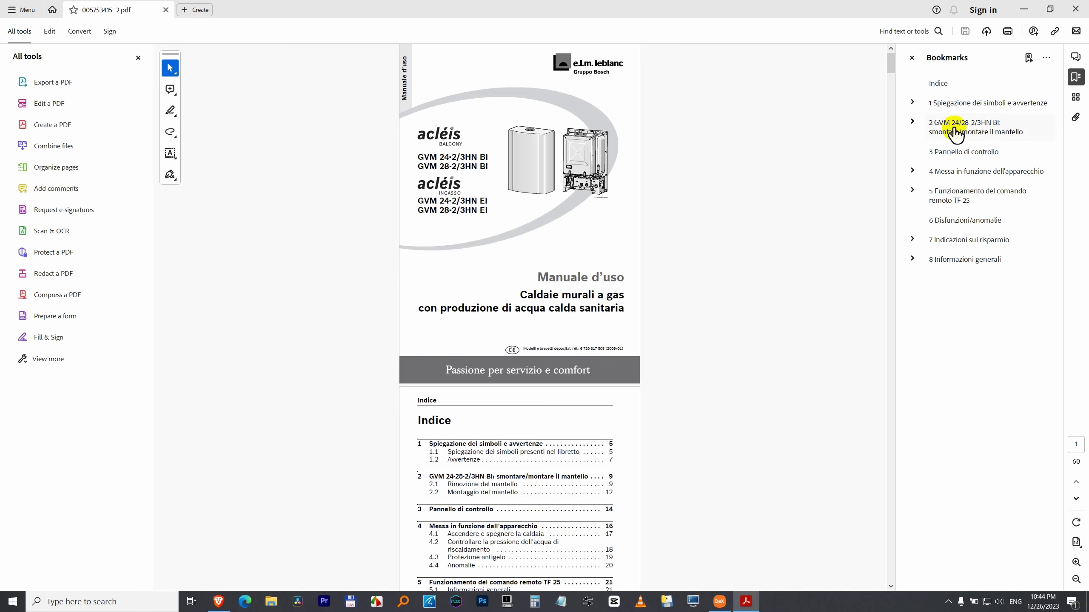
click(1077, 10)
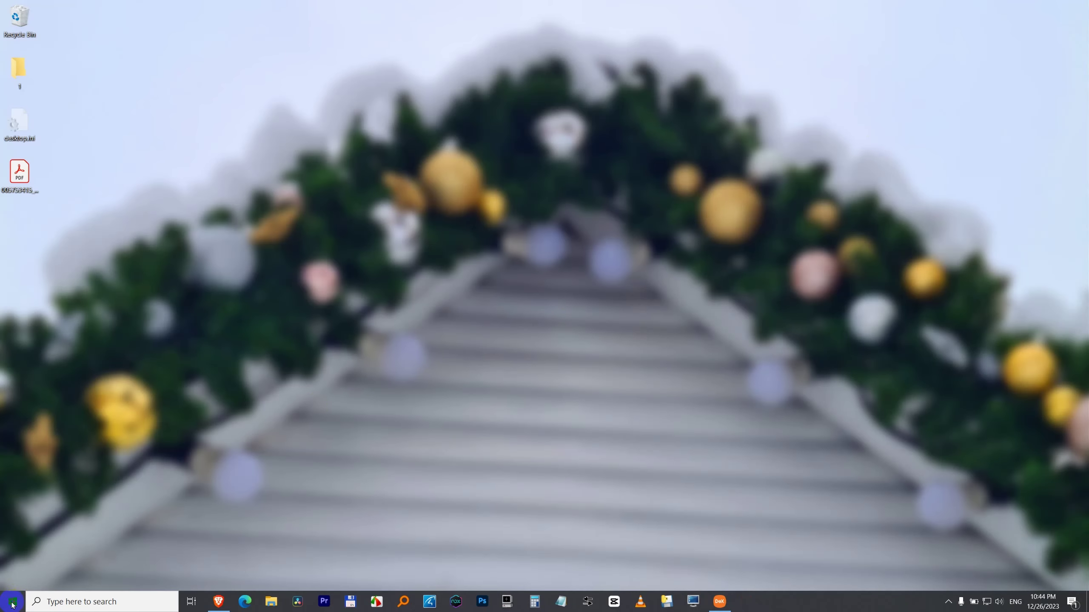
- Relaunch Acrobat Reader so 005753415_2 appears in the Recent list
click(14, 601)
click(71, 399)
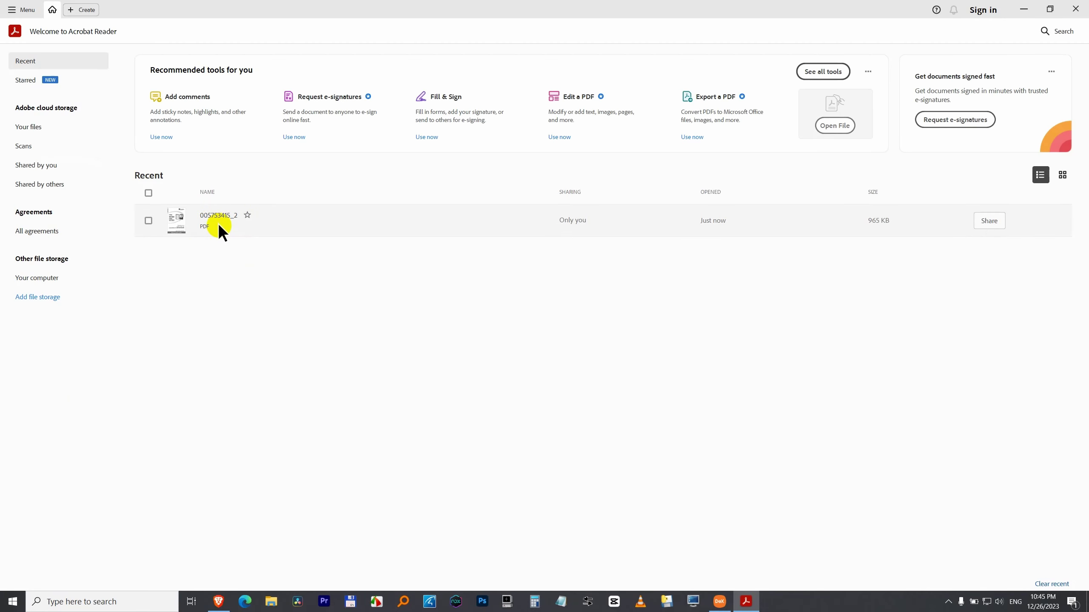
click(24, 13)
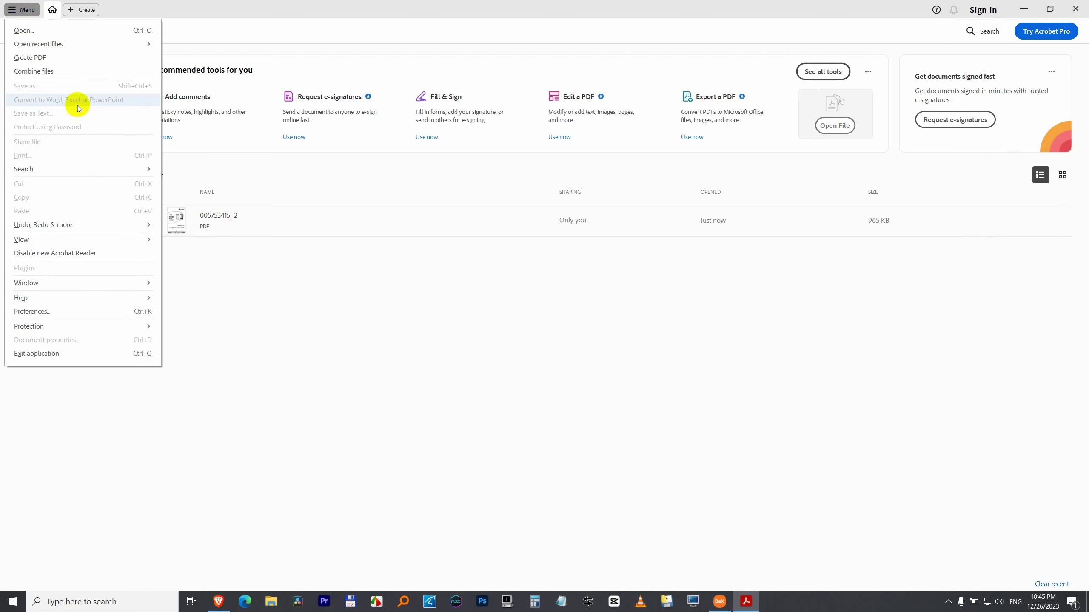
- Change the recently used documents limit from 100 to 0, apply it, and close Acrobat
click(31, 311)
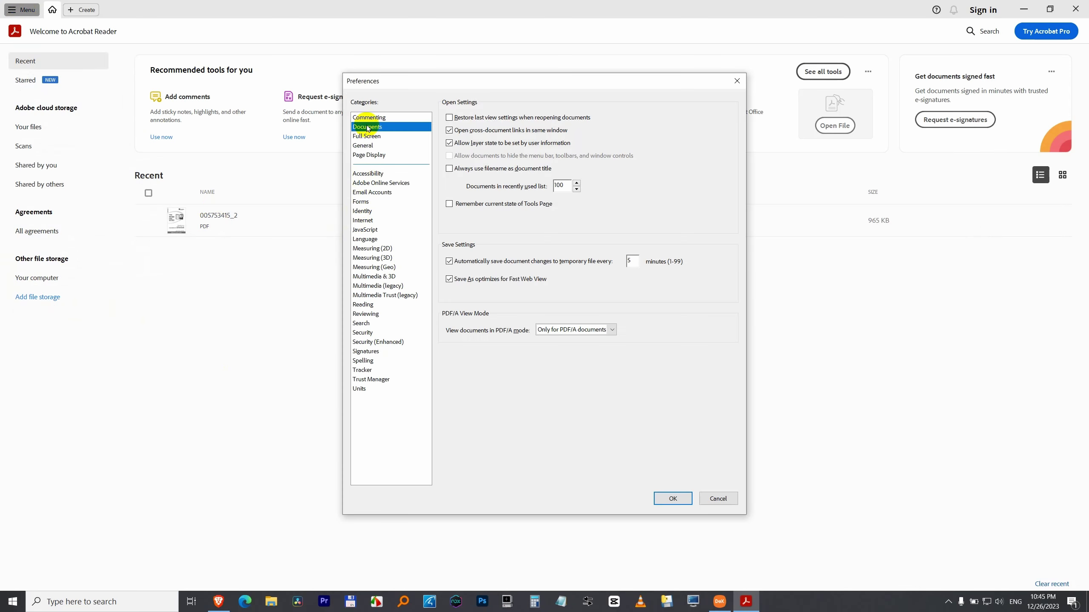
click(560, 187)
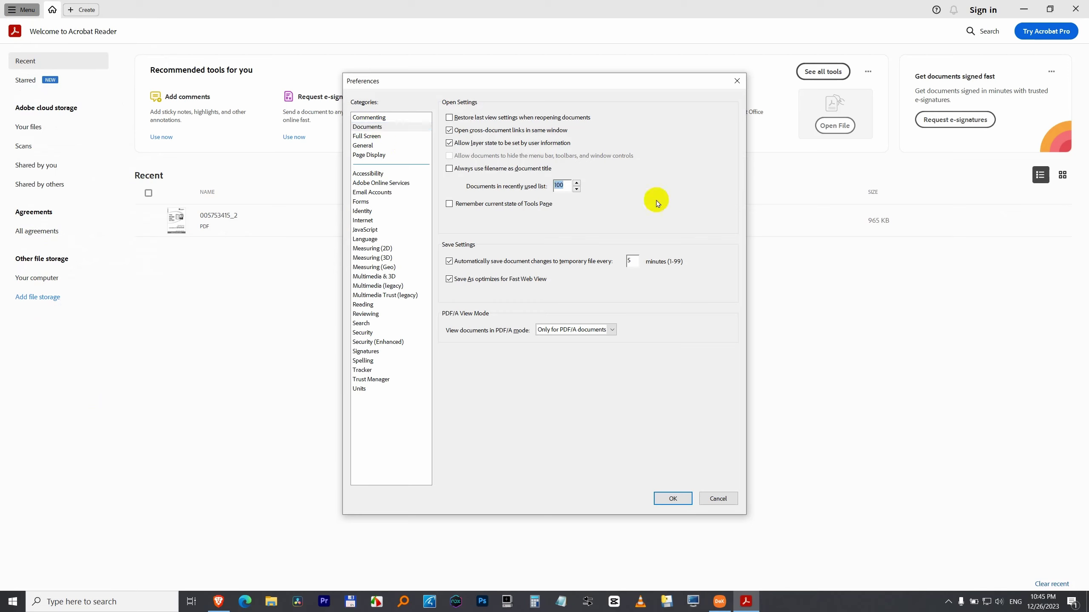
text(0)
click(672, 499)
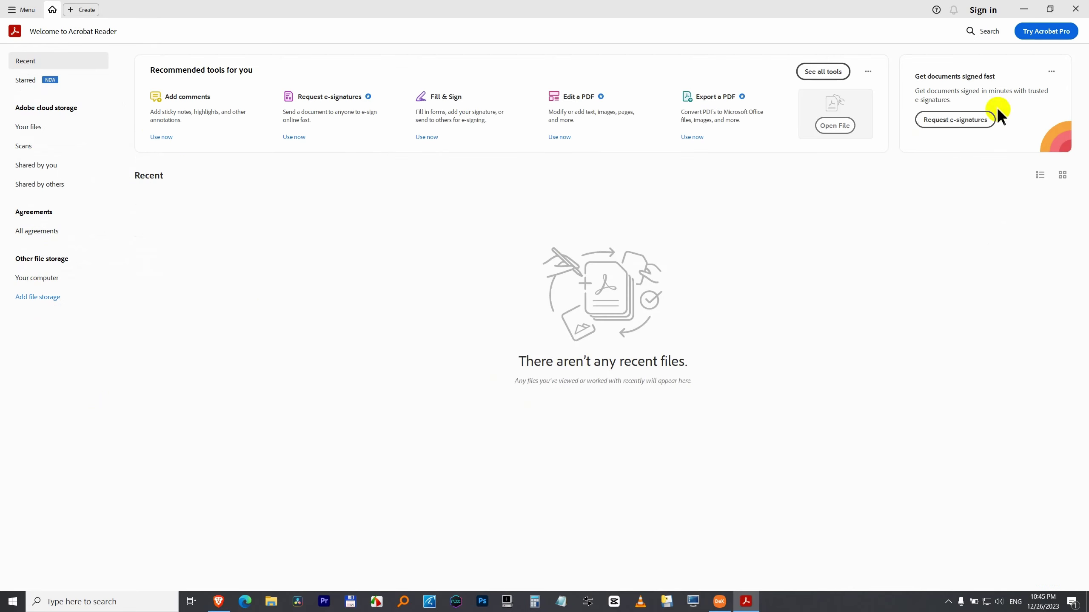
click(1074, 10)
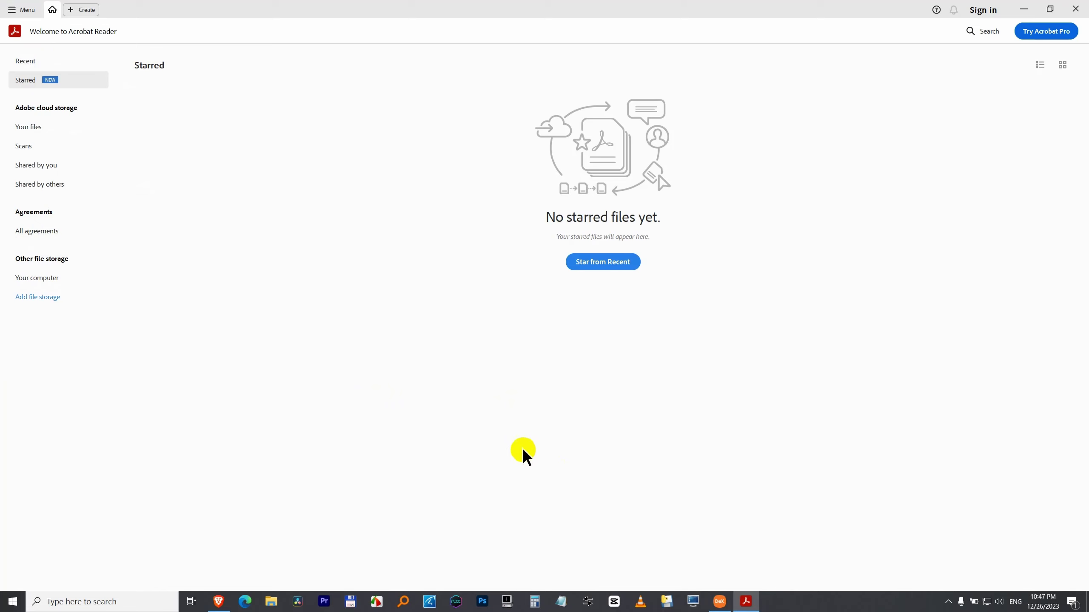
- Open About Adobe Acrobat Reader from the main menu's Help section to view the version
click(21, 10)
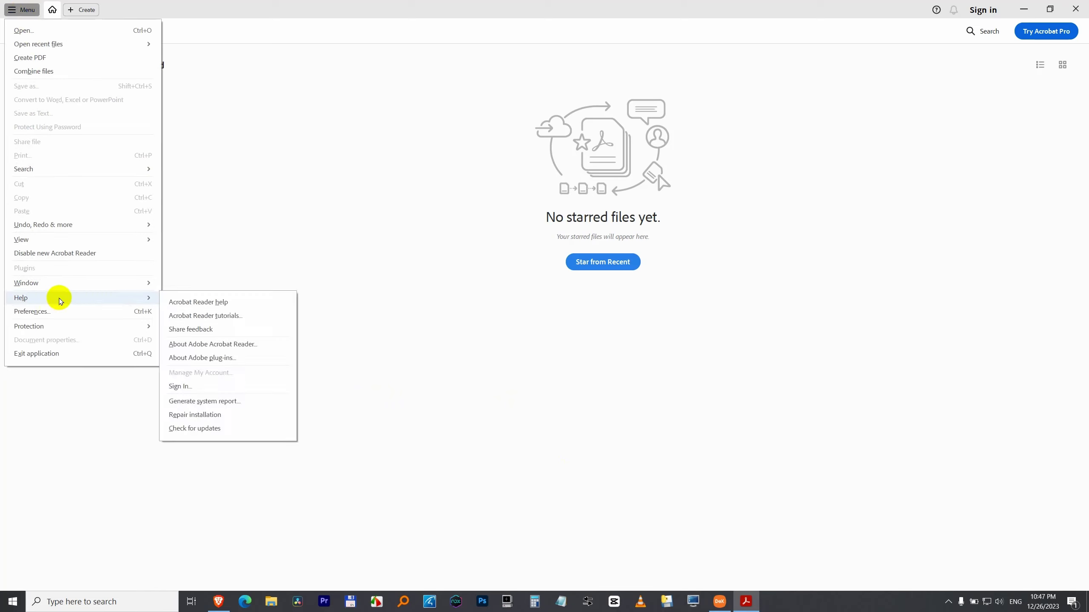
mouse_move(52, 298)
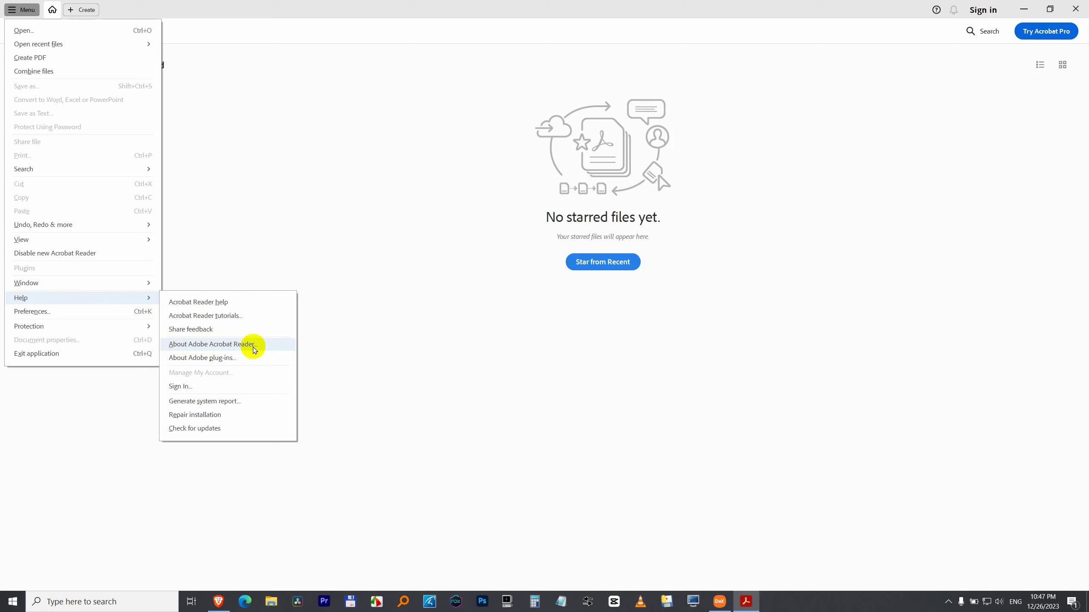
click(252, 344)
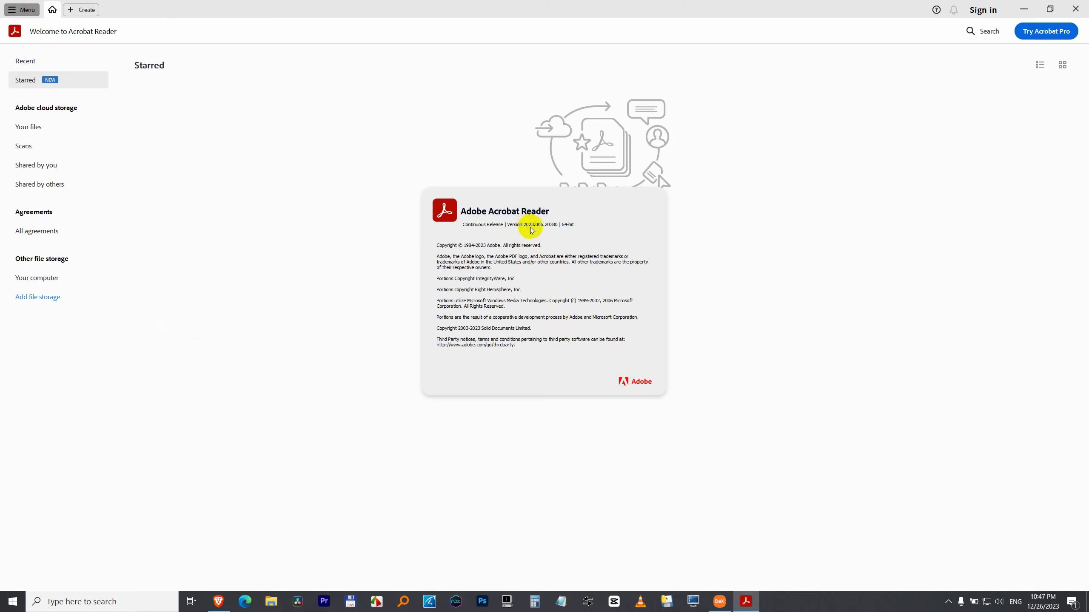